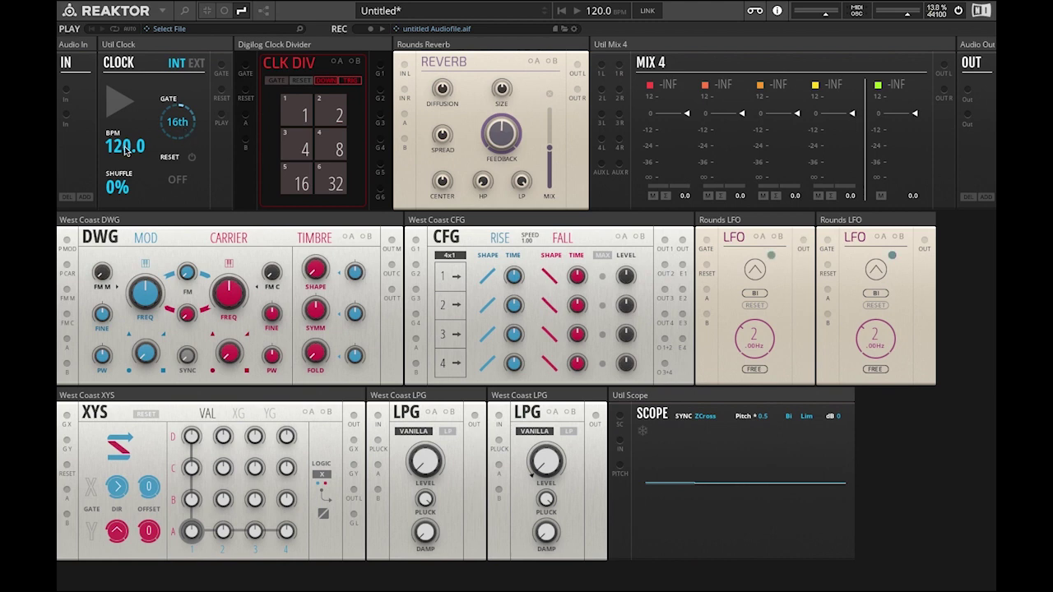
# Step: Lower the Clock tempo to 92.0 BPM, then start and stop it to test
pyautogui.moveTo(121, 153); pyautogui.dragTo(125, 167)
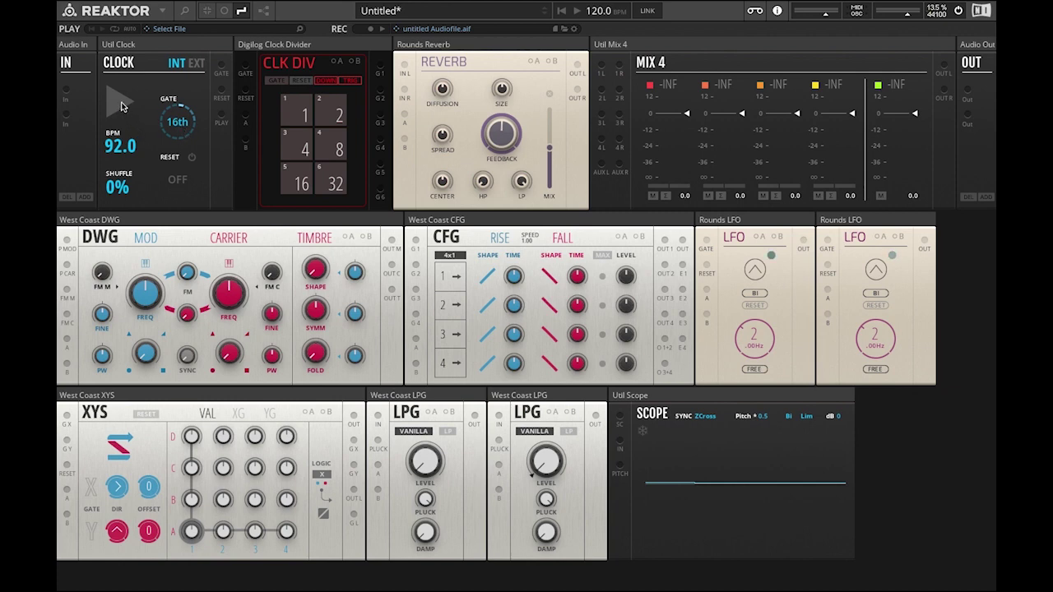
pyautogui.click(120, 105)
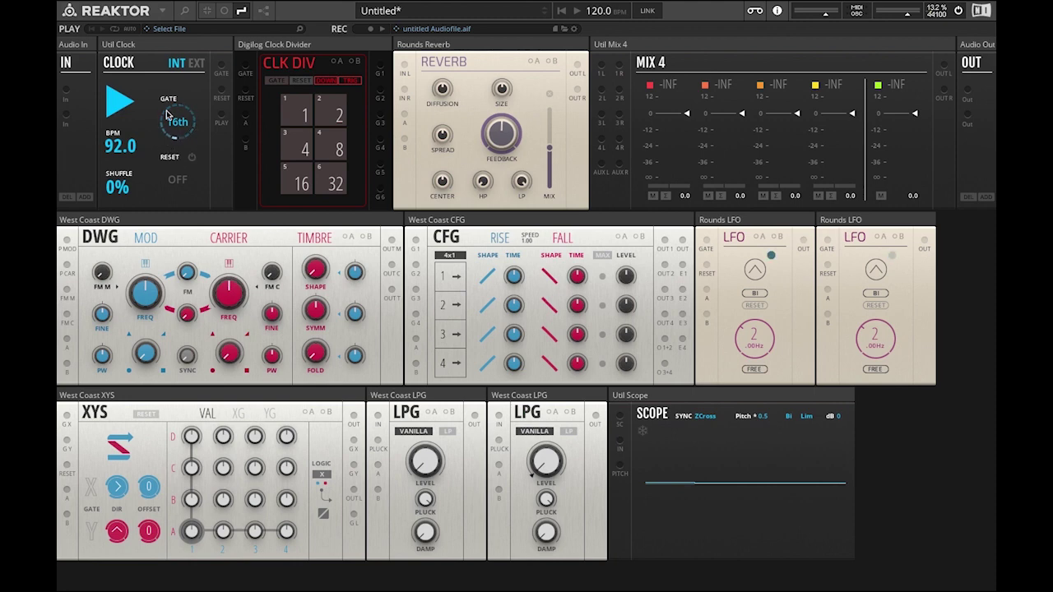
pyautogui.click(124, 107)
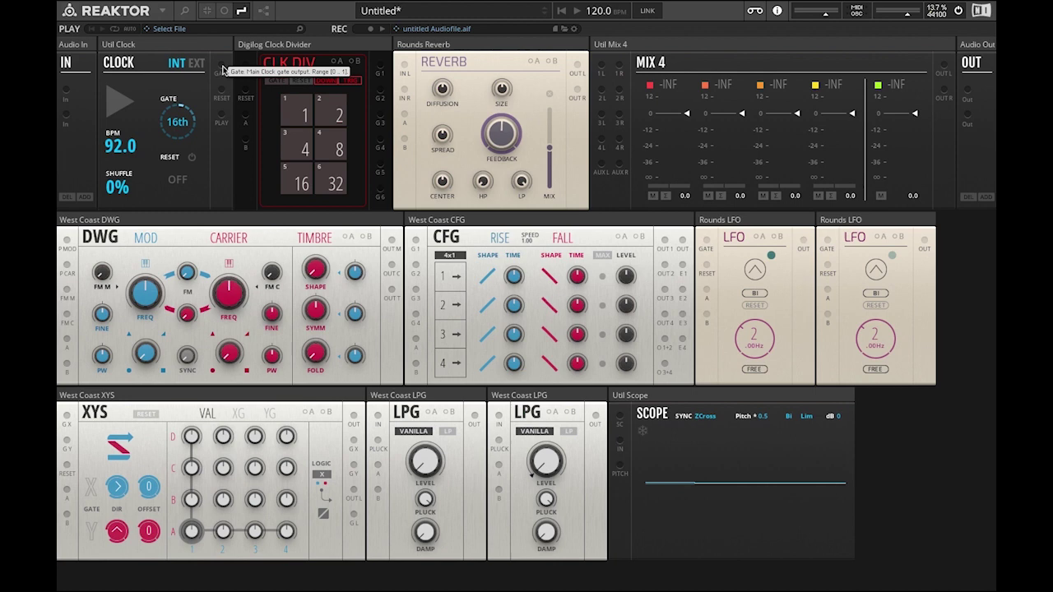
# Step: Cable the Clock's Gate output into the Clock Divider's Gate input and set the clock running
pyautogui.moveTo(222, 70); pyautogui.dragTo(244, 72)
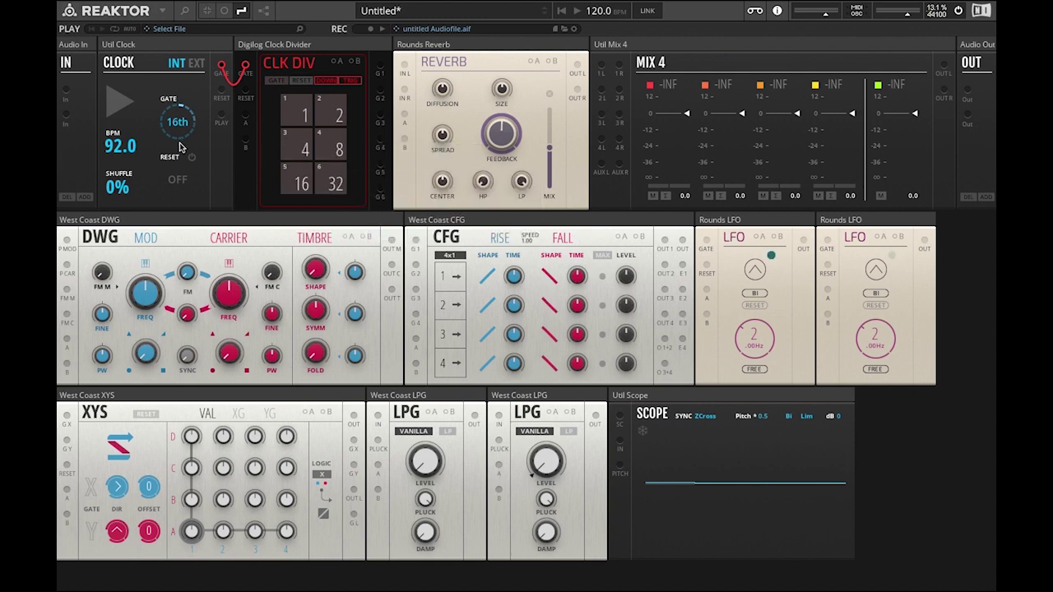
pyautogui.click(121, 100)
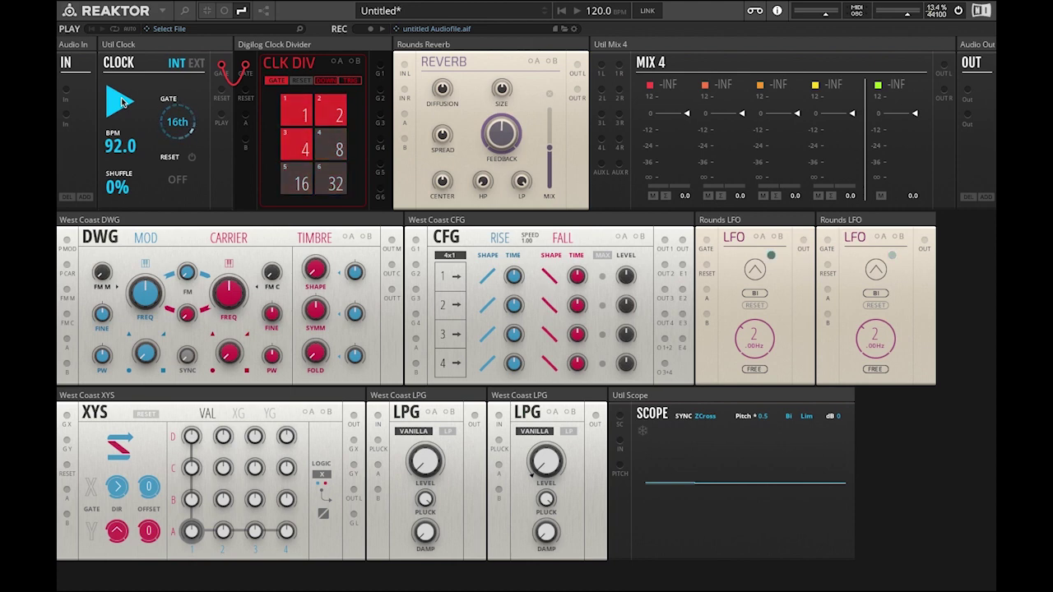
pyautogui.click(121, 101)
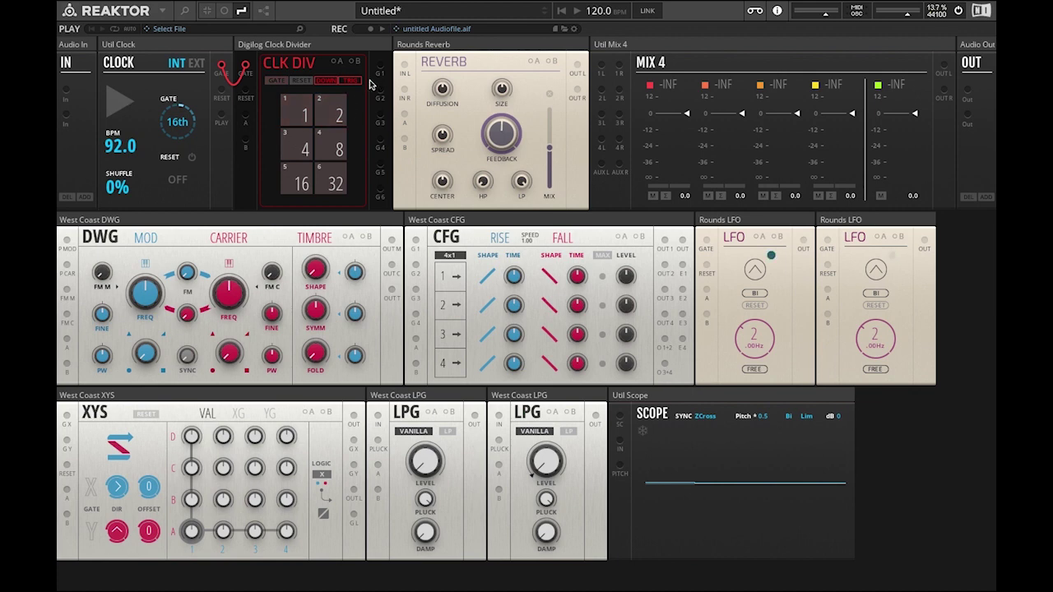
pyautogui.click(120, 100)
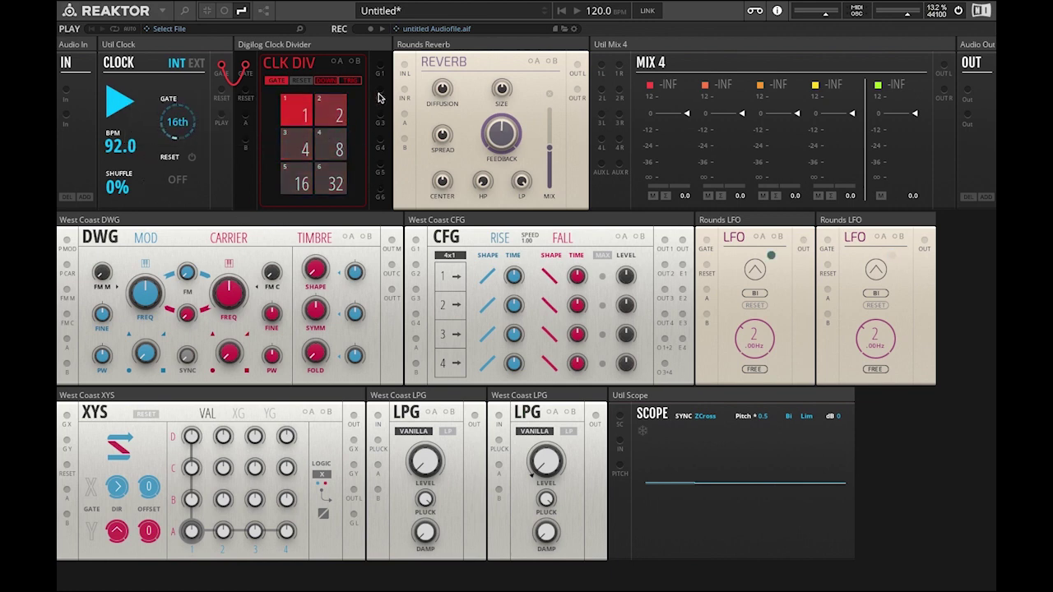
# Step: Connect the Clock Divider's G2 output to the XYS sequencer's G X input
pyautogui.moveTo(380, 97); pyautogui.dragTo(66, 417)
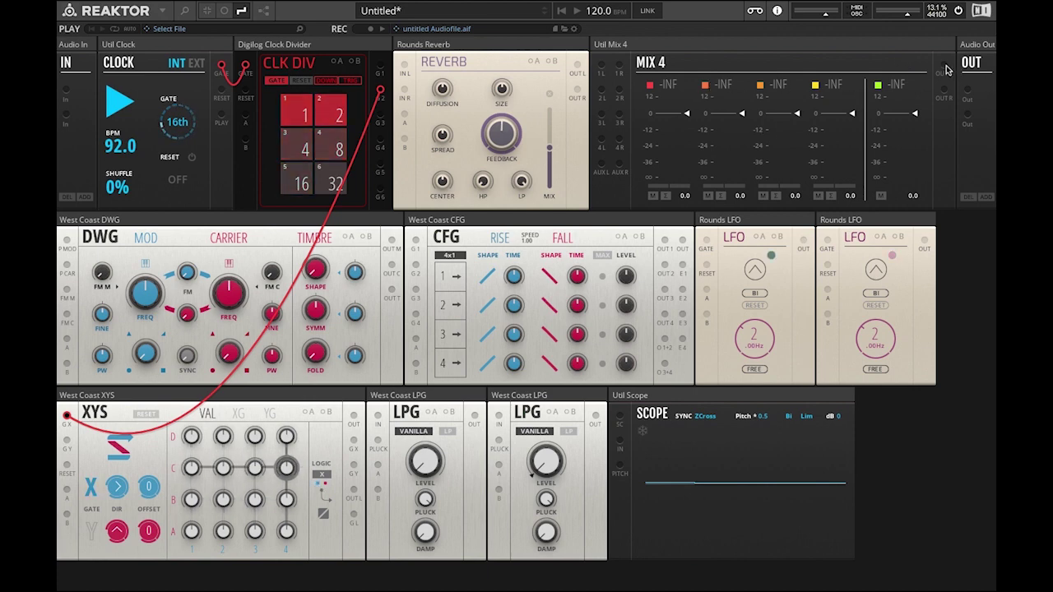
# Step: Patch Mix 4's OUT L/R into the Audio Out and into the Scope's IN jack
pyautogui.moveTo(945, 66); pyautogui.dragTo(968, 119)
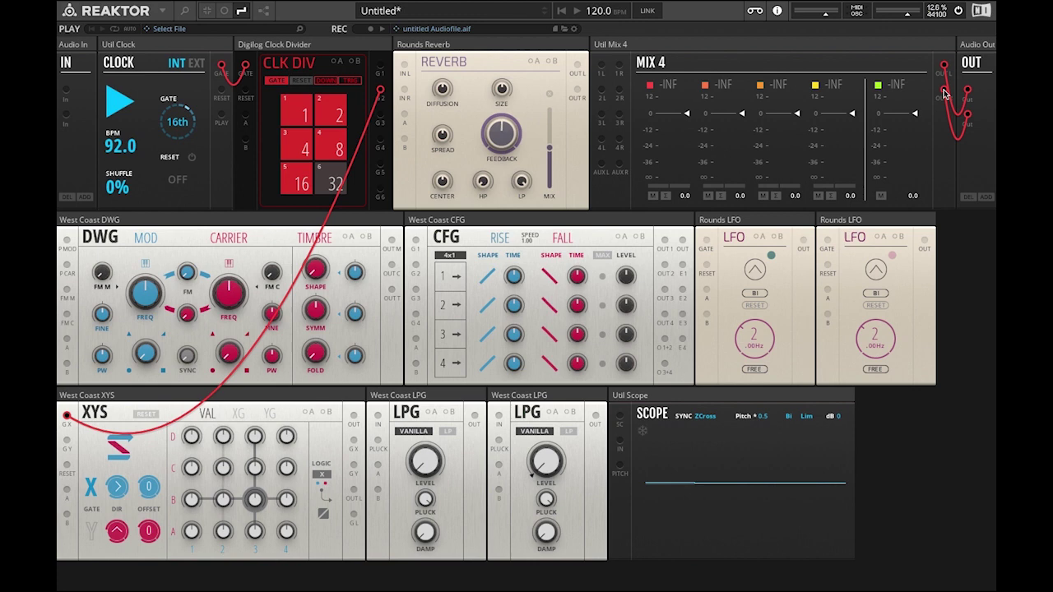
pyautogui.moveTo(944, 91); pyautogui.dragTo(618, 441)
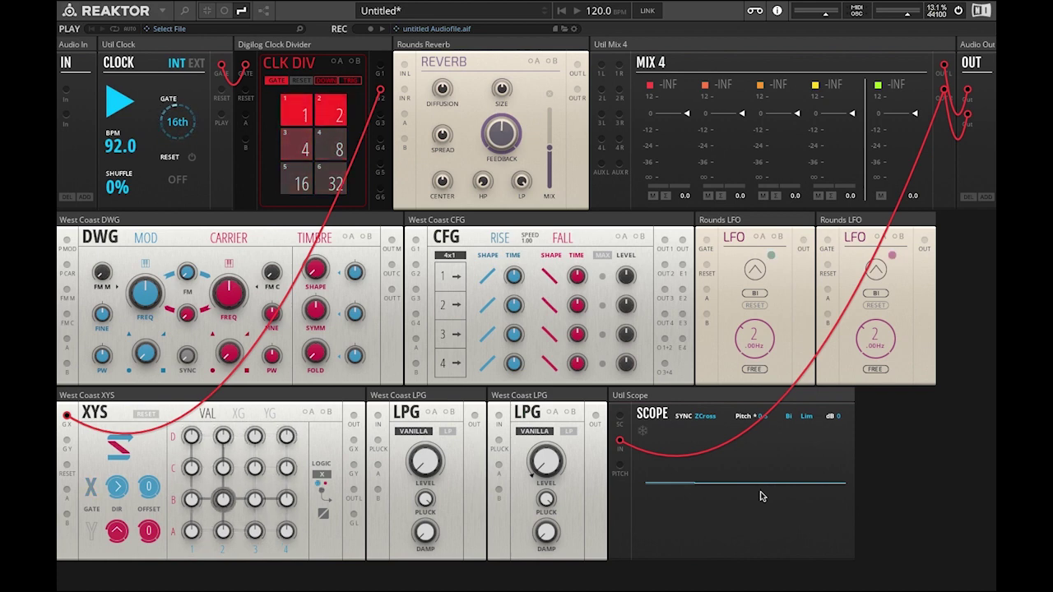
# Step: Set the DWG Timbre SHAPE to 0 and patch DWG OUT T into the first LPG's IN
pyautogui.moveTo(230, 306)
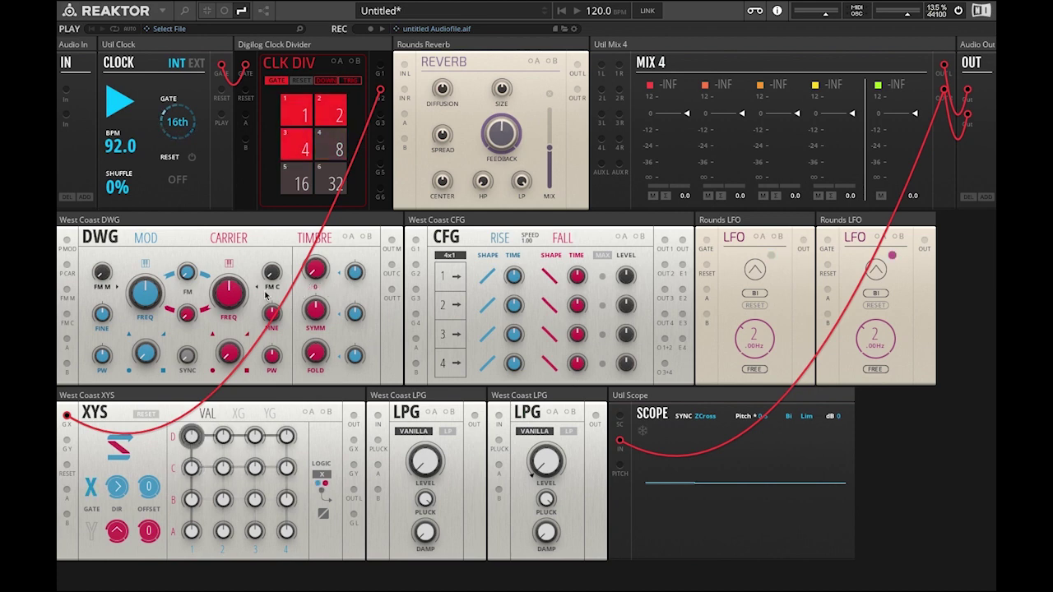
pyautogui.moveTo(327, 274); pyautogui.dragTo(302, 319)
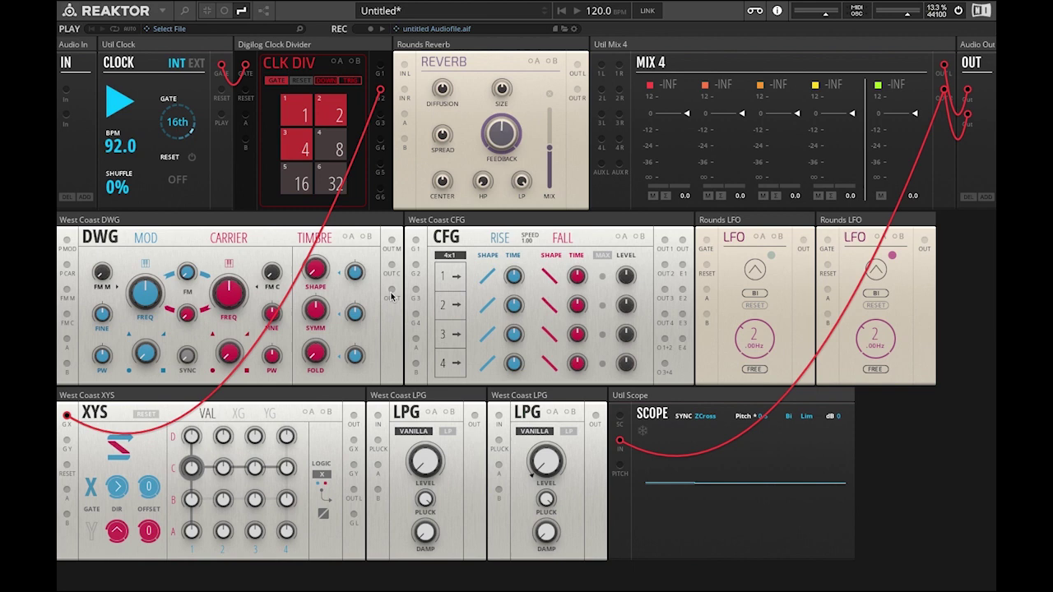
pyautogui.moveTo(392, 293); pyautogui.dragTo(380, 419)
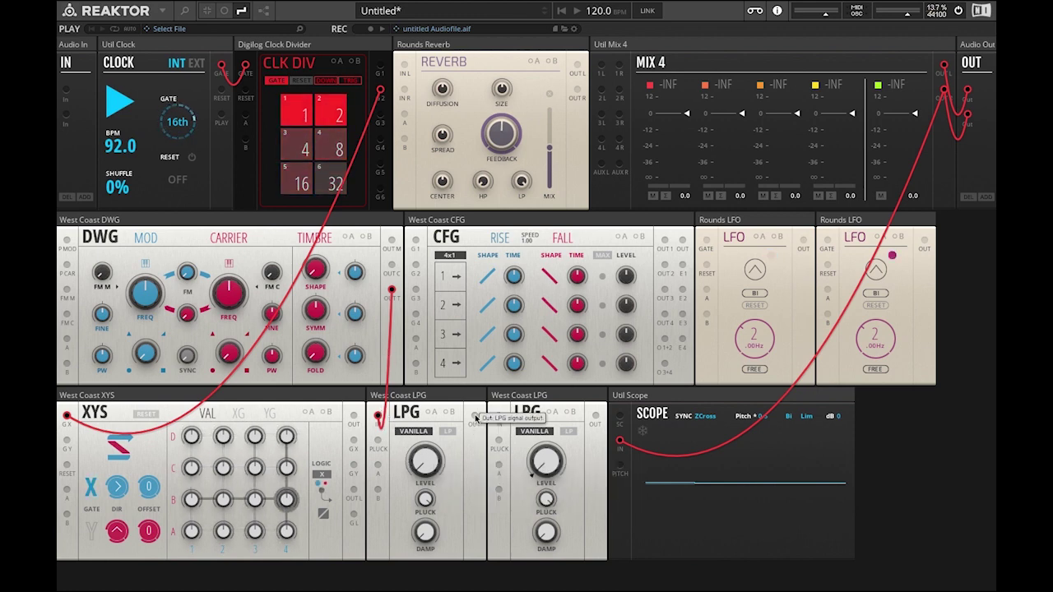
# Step: Cable the first LPG's OUT into Mix 4's 1L and 1R inputs
pyautogui.moveTo(474, 416); pyautogui.dragTo(602, 65)
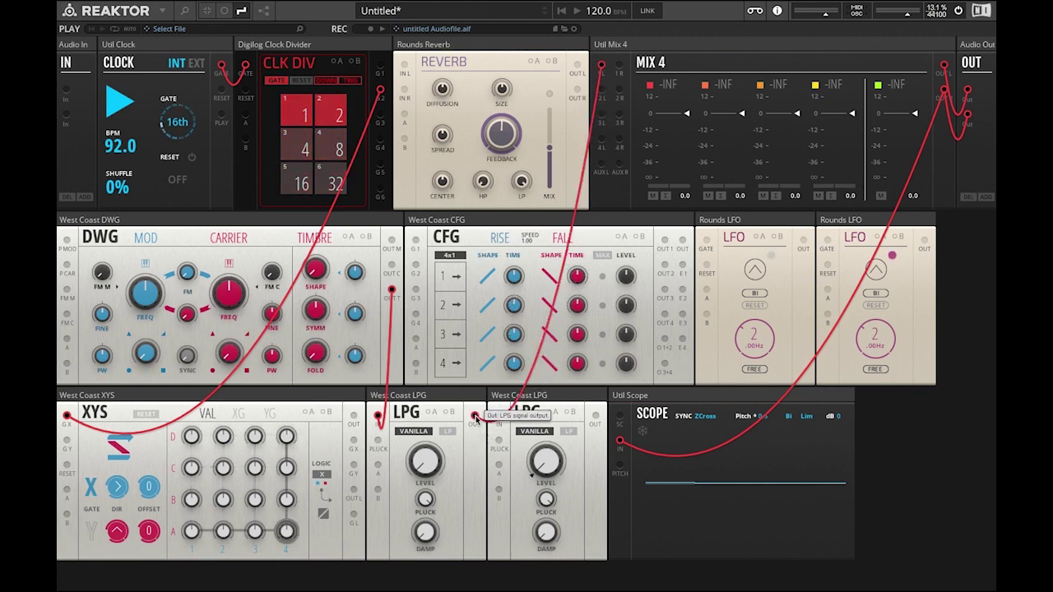
pyautogui.moveTo(499, 448); pyautogui.dragTo(620, 66)
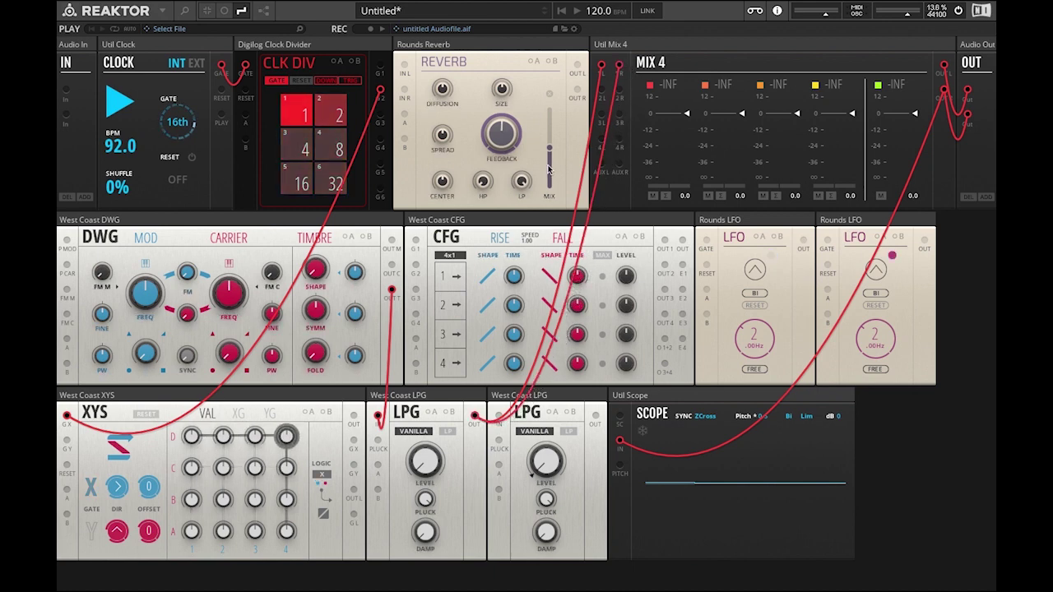
pyautogui.moveTo(320, 261)
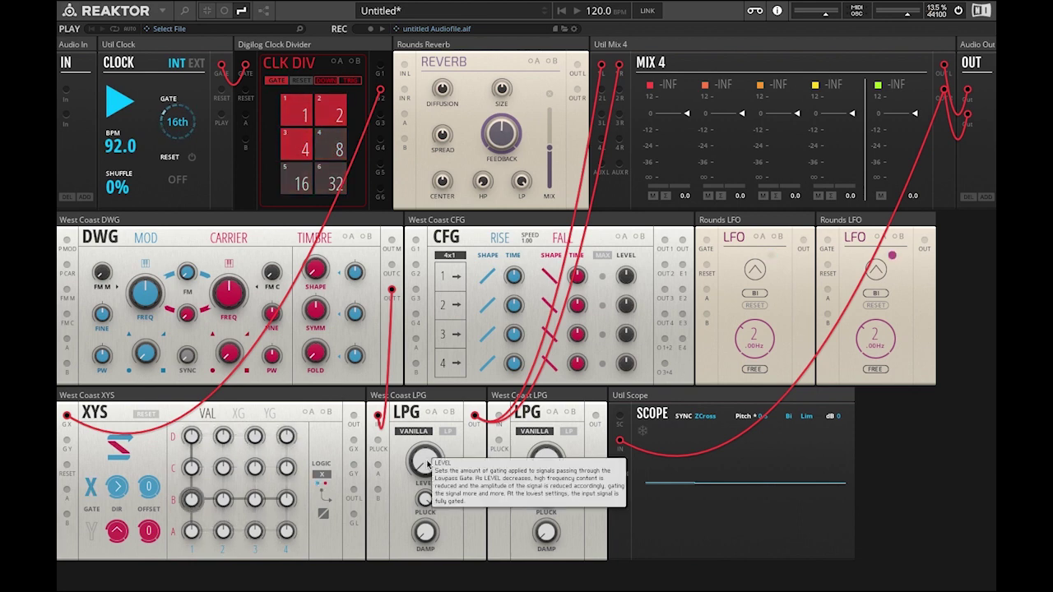
# Step: Raise the first LPG's LEVEL to about 61.3 so the sine shows on meters and Scope
pyautogui.moveTo(425, 462); pyautogui.dragTo(434, 333)
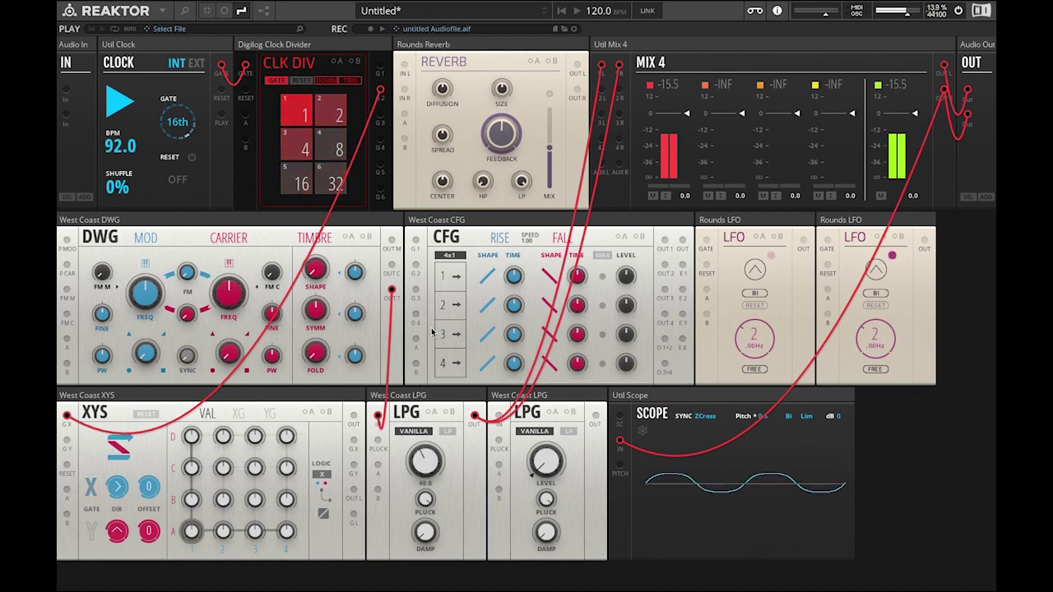
pyautogui.moveTo(431, 467); pyautogui.dragTo(452, 335)
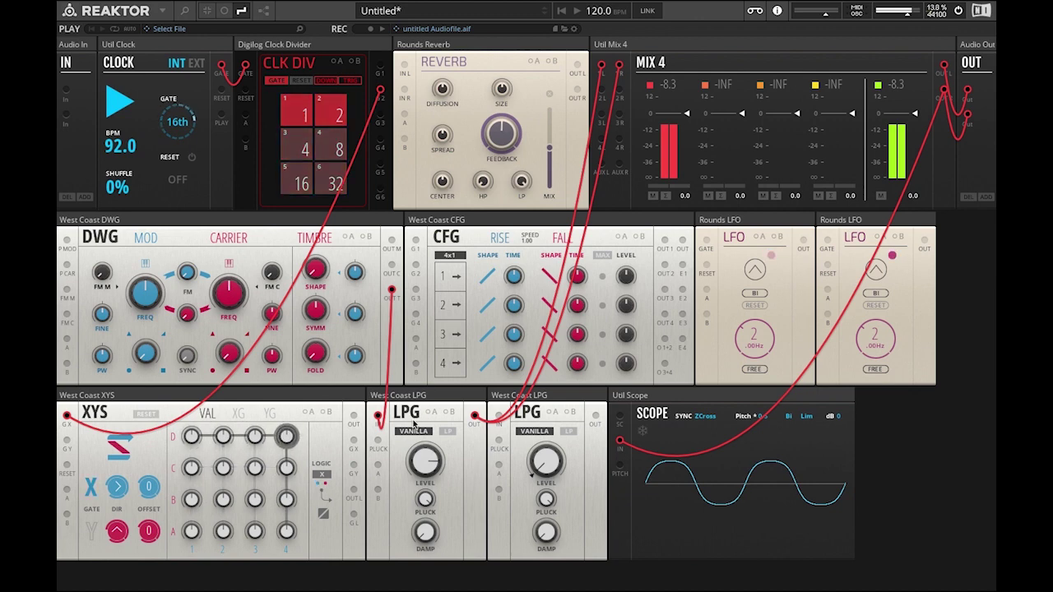
pyautogui.moveTo(432, 466)
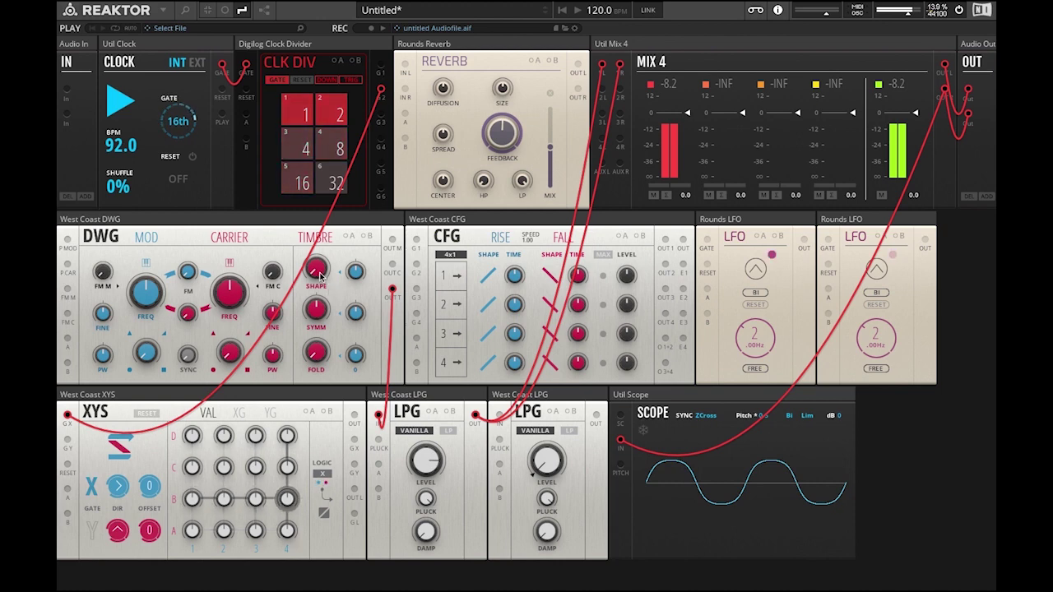
# Step: Sweep the DWG Timbre SHAPE up toward a triangle, then back down to 0
pyautogui.moveTo(321, 278); pyautogui.dragTo(344, 100)
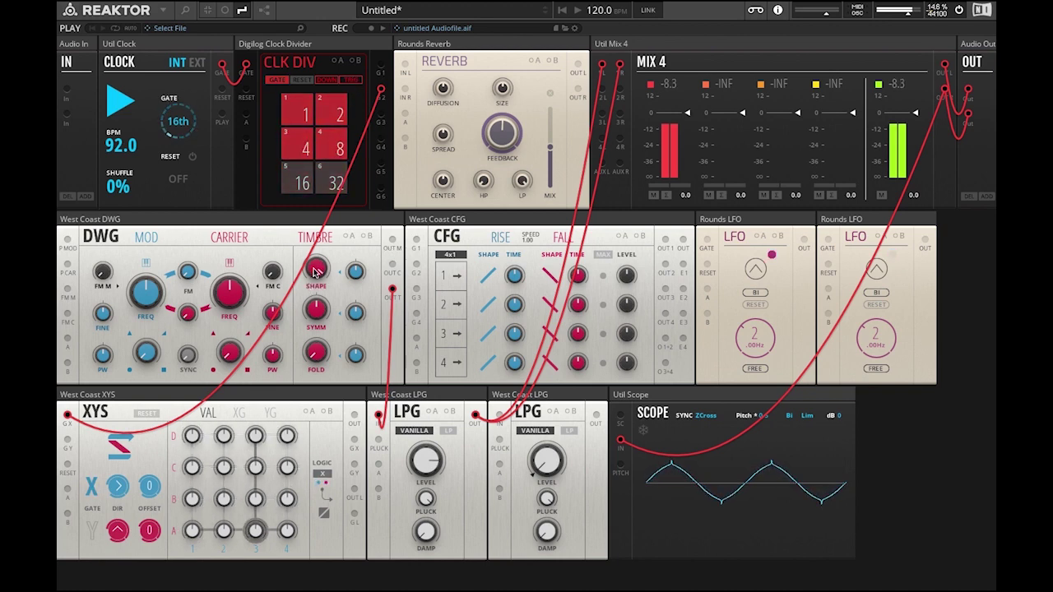
pyautogui.moveTo(315, 274); pyautogui.dragTo(316, 444)
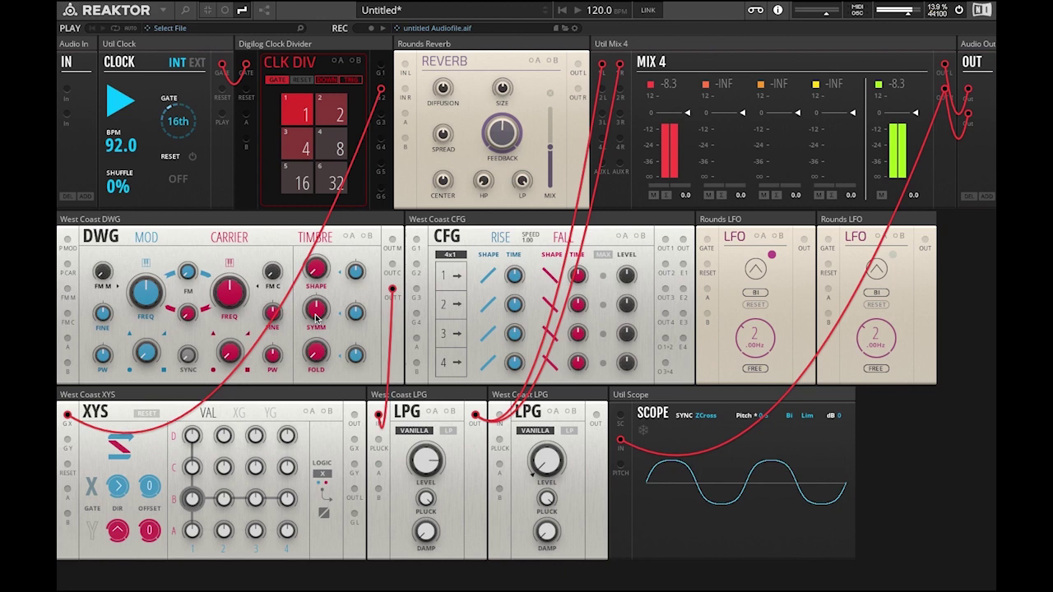
# Step: Audition the DWG timbre symmetry (45.3, -46.8) and shape (40.6 and higher) on the Scope
pyautogui.moveTo(316, 318)
pyautogui.mouseDown()
pyautogui.moveTo(321, 279)
pyautogui.moveTo(326, 412)
pyautogui.moveTo(304, 328)
pyautogui.moveTo(325, 311)
pyautogui.mouseUp()
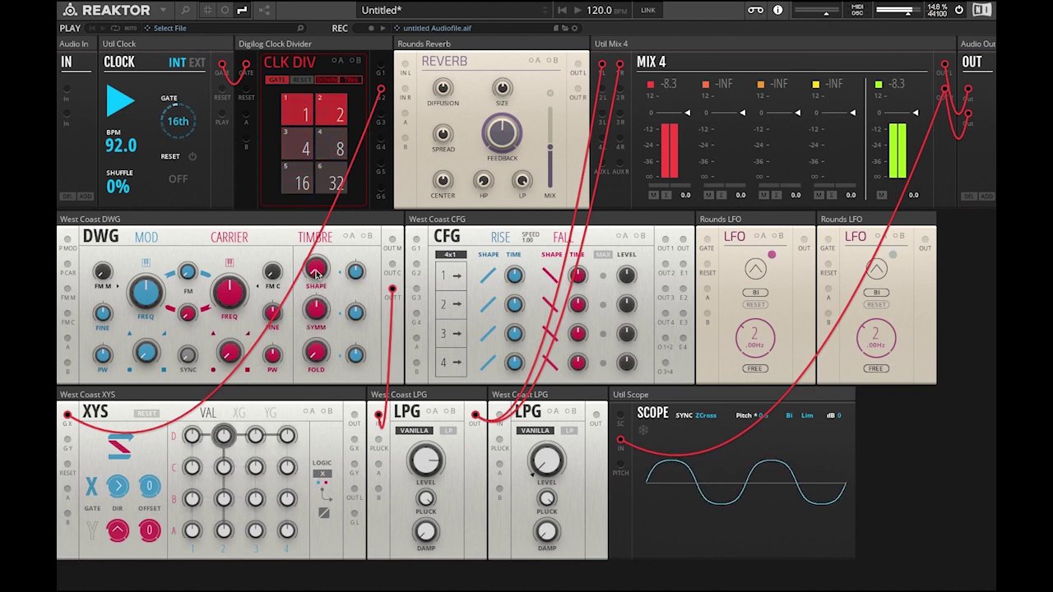
pyautogui.moveTo(316, 268); pyautogui.dragTo(318, 235)
pyautogui.moveTo(313, 319); pyautogui.dragTo(302, 235)
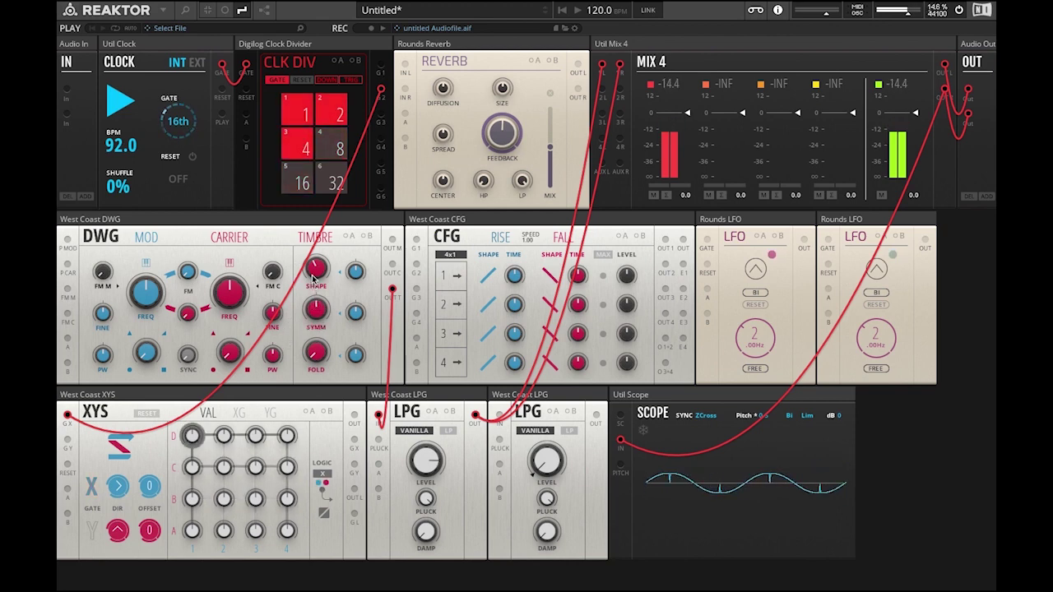
pyautogui.moveTo(316, 278); pyautogui.dragTo(312, 219)
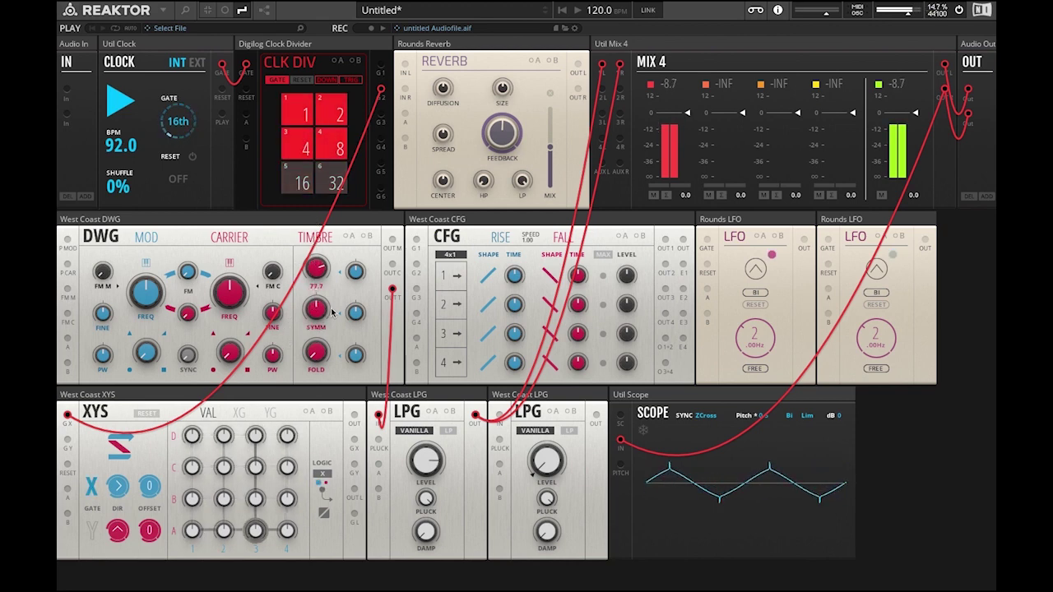
pyautogui.moveTo(333, 312); pyautogui.dragTo(322, 276)
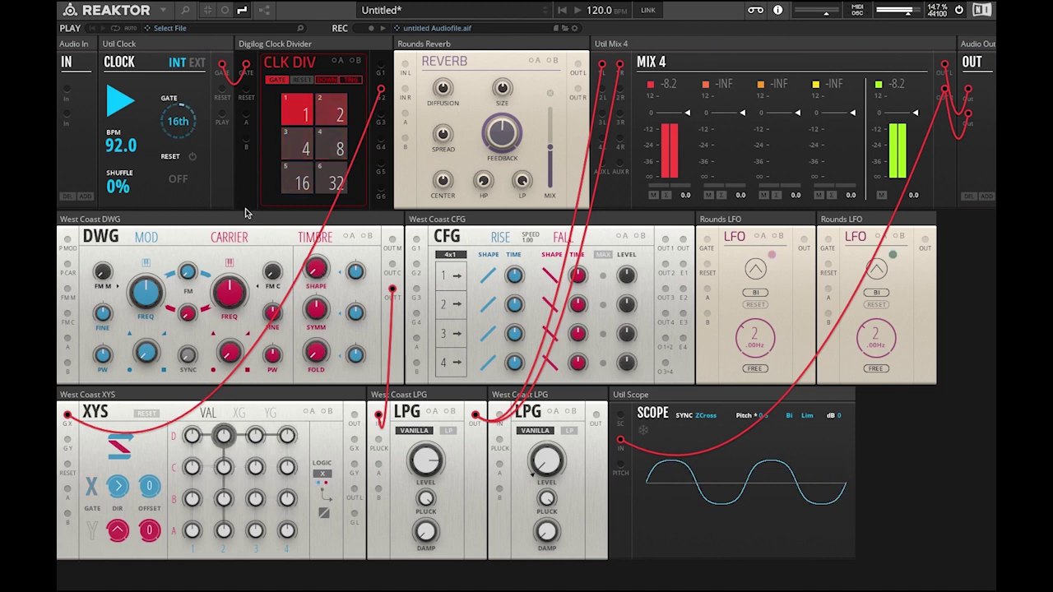
# Step: Raise the DWG carrier frequency and fine-tune shape, returning symmetry to 50
pyautogui.moveTo(230, 305); pyautogui.dragTo(229, 288)
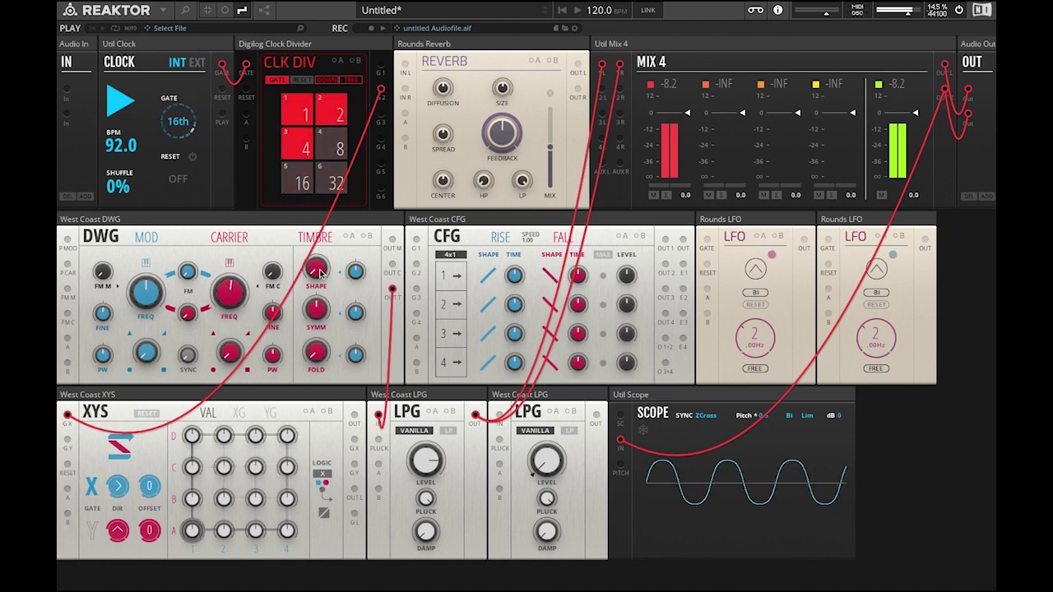
pyautogui.moveTo(316, 272); pyautogui.dragTo(316, 265)
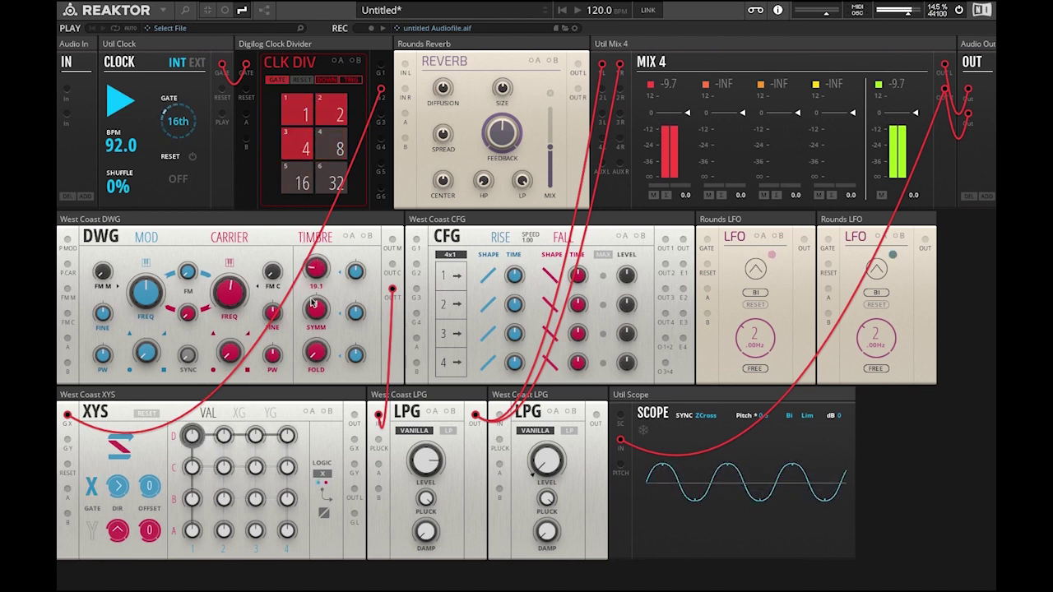
pyautogui.moveTo(316, 308)
pyautogui.mouseDown()
pyautogui.moveTo(319, 285)
pyautogui.moveTo(315, 331)
pyautogui.moveTo(316, 277)
pyautogui.moveTo(314, 306)
pyautogui.mouseUp()
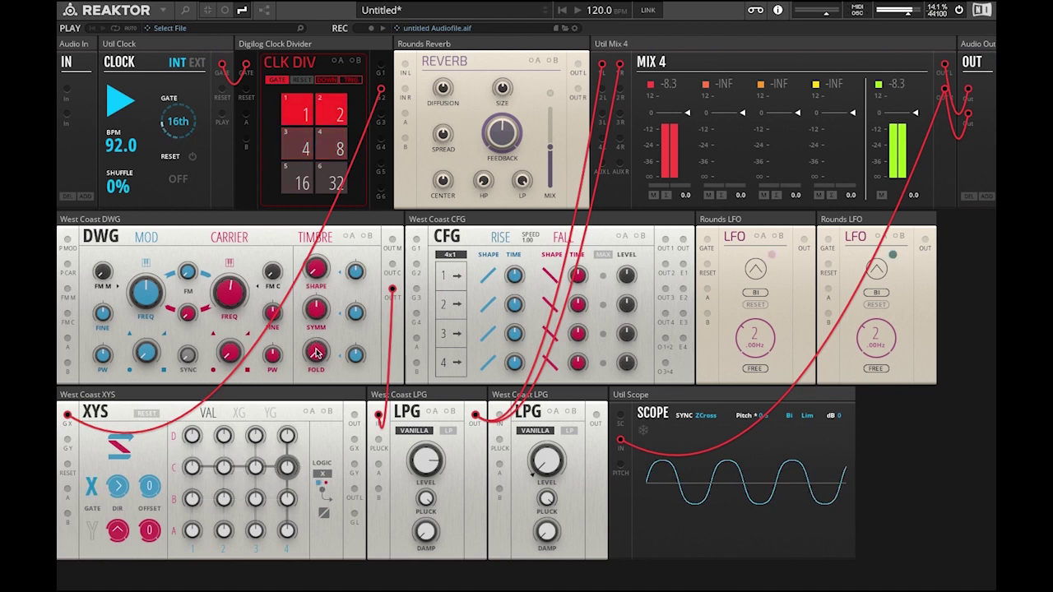
# Step: Sweep the DWG fold up, recentre symmetry, tweak shape, then return fold to 0
pyautogui.moveTo(319, 355); pyautogui.dragTo(312, 326)
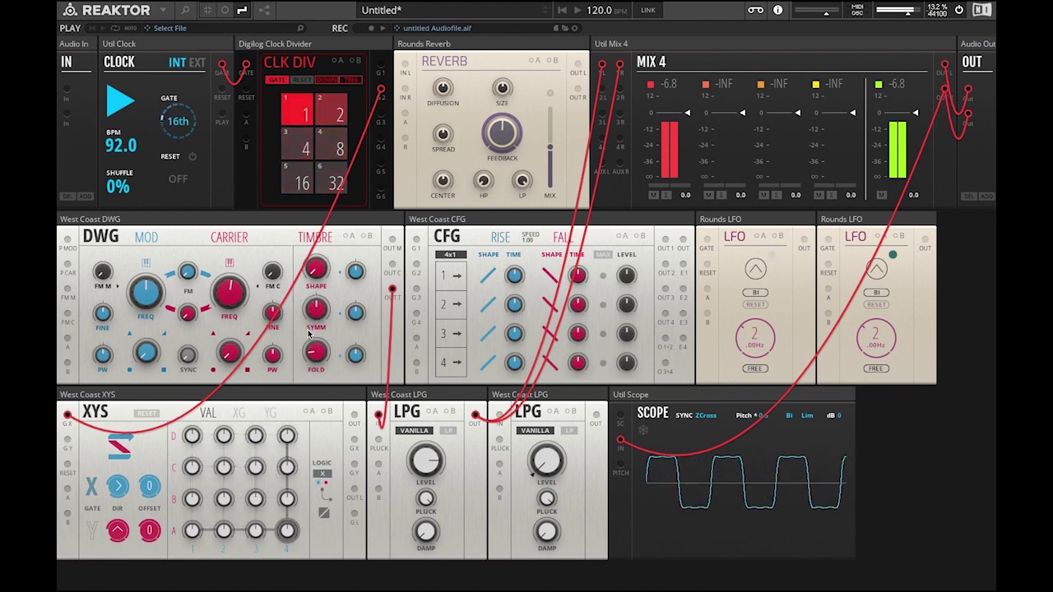
pyautogui.moveTo(314, 349); pyautogui.dragTo(292, 337)
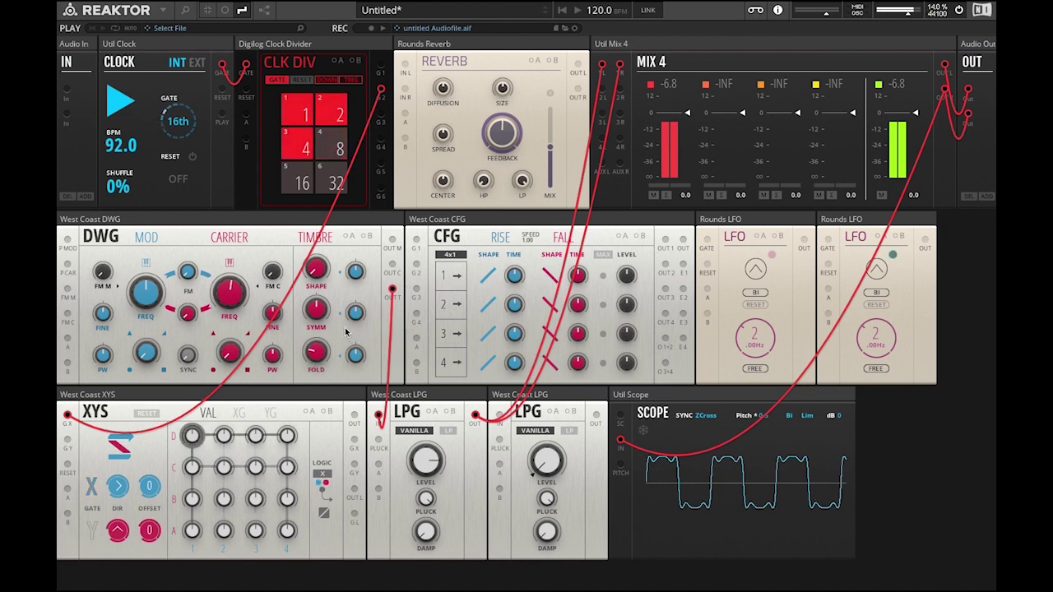
pyautogui.moveTo(316, 318); pyautogui.dragTo(317, 311)
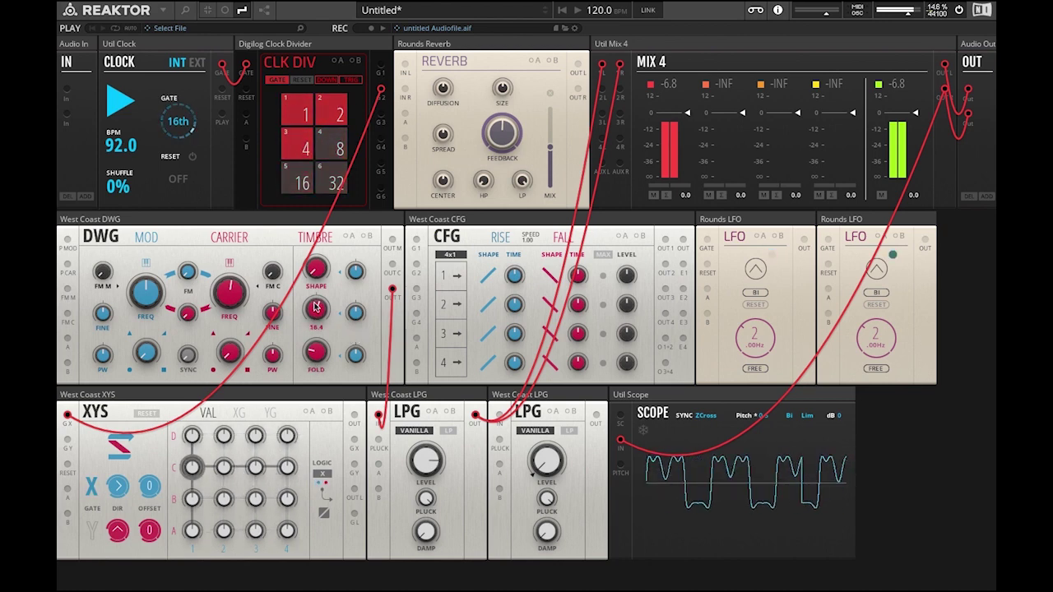
pyautogui.moveTo(316, 307); pyautogui.dragTo(291, 380)
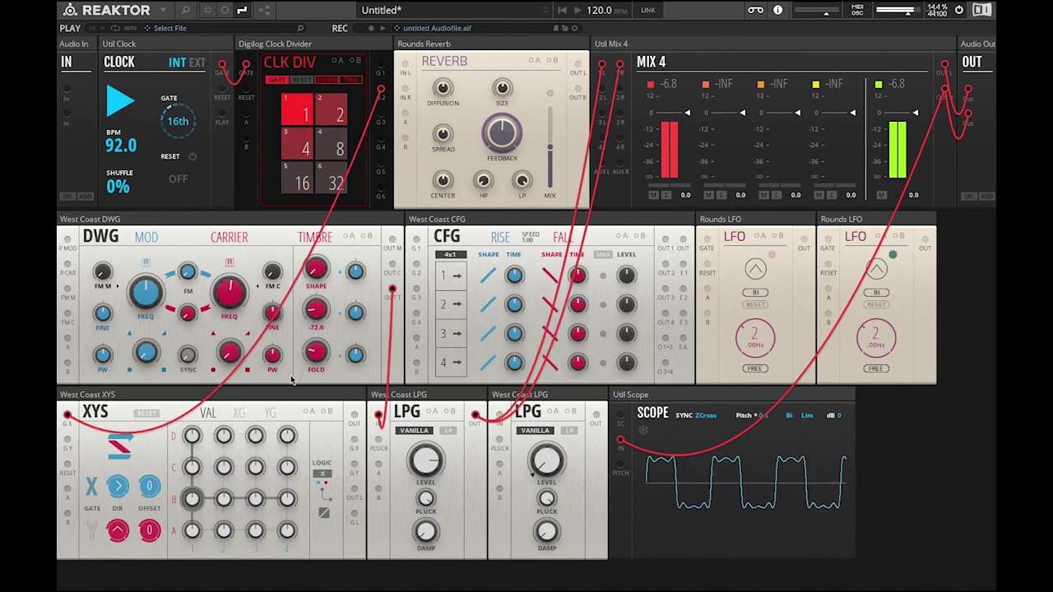
pyautogui.moveTo(293, 333); pyautogui.dragTo(297, 308)
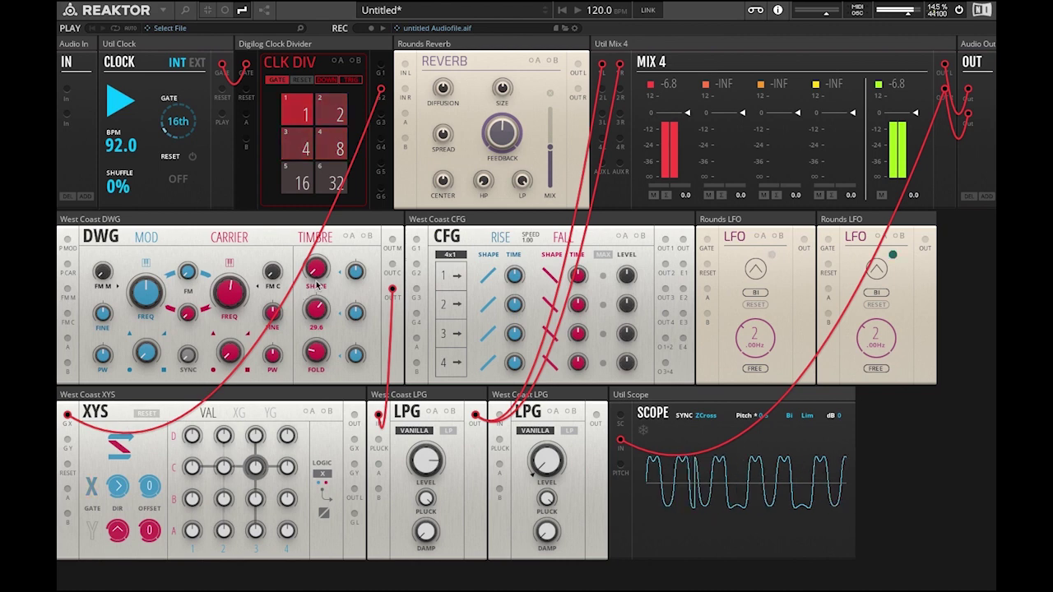
pyautogui.moveTo(318, 273)
pyautogui.mouseDown()
pyautogui.moveTo(338, 163)
pyautogui.moveTo(318, 268)
pyautogui.mouseUp()
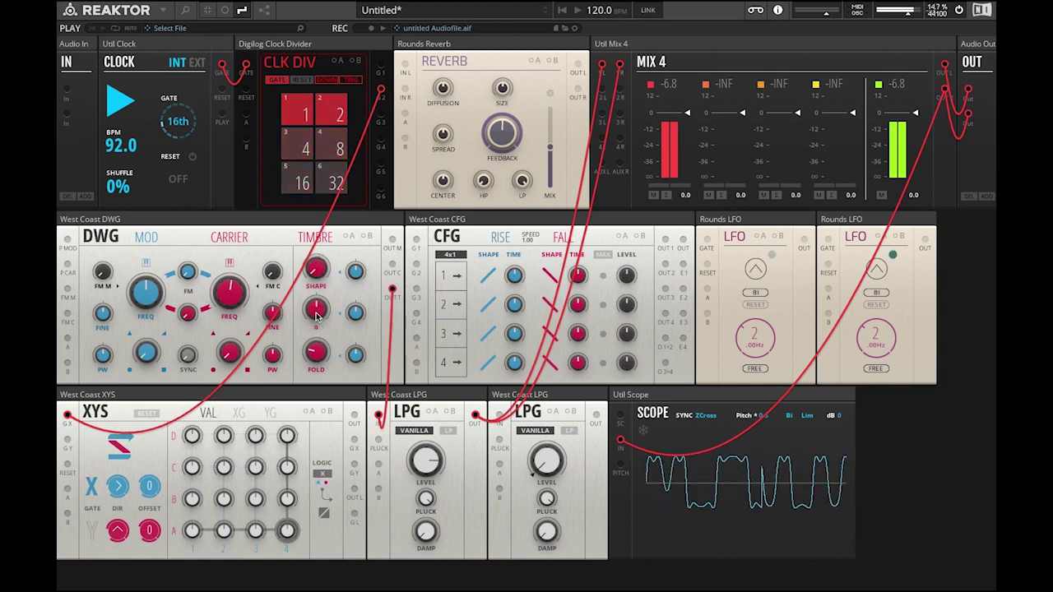
pyautogui.moveTo(317, 348); pyautogui.dragTo(321, 352)
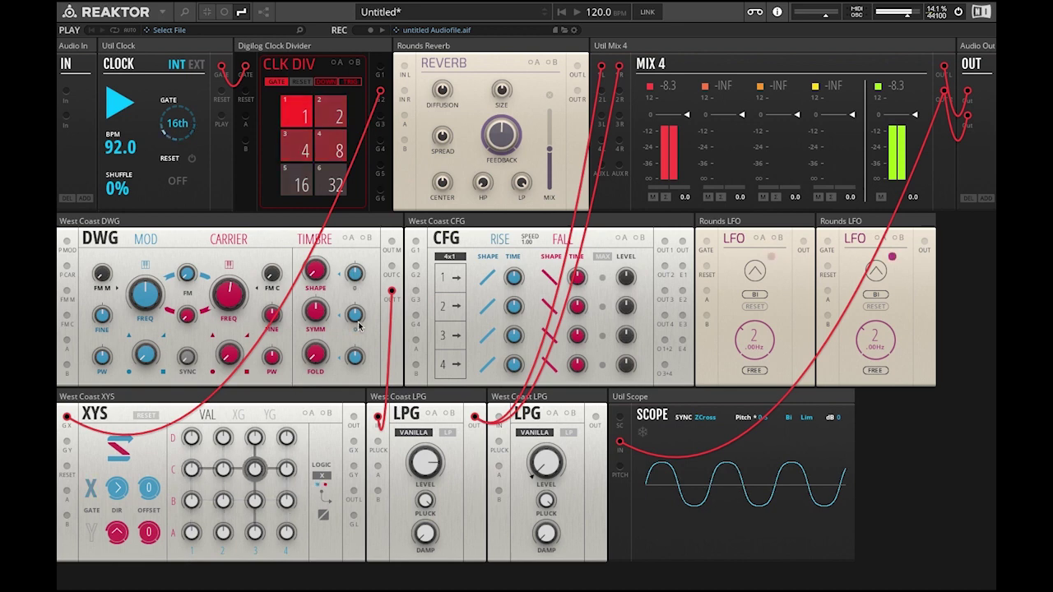
# Step: Show the DWG's bus A amounts and slow the first Rounds LFO from 2.00 Hz to about 0.11 Hz
pyautogui.click(349, 238)
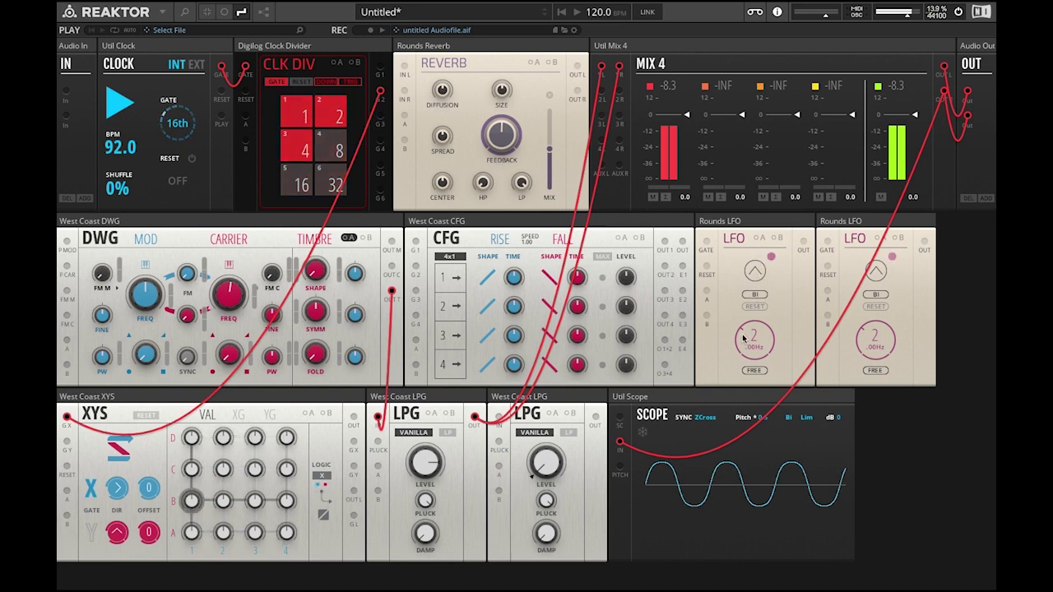
pyautogui.moveTo(743, 337); pyautogui.dragTo(739, 379)
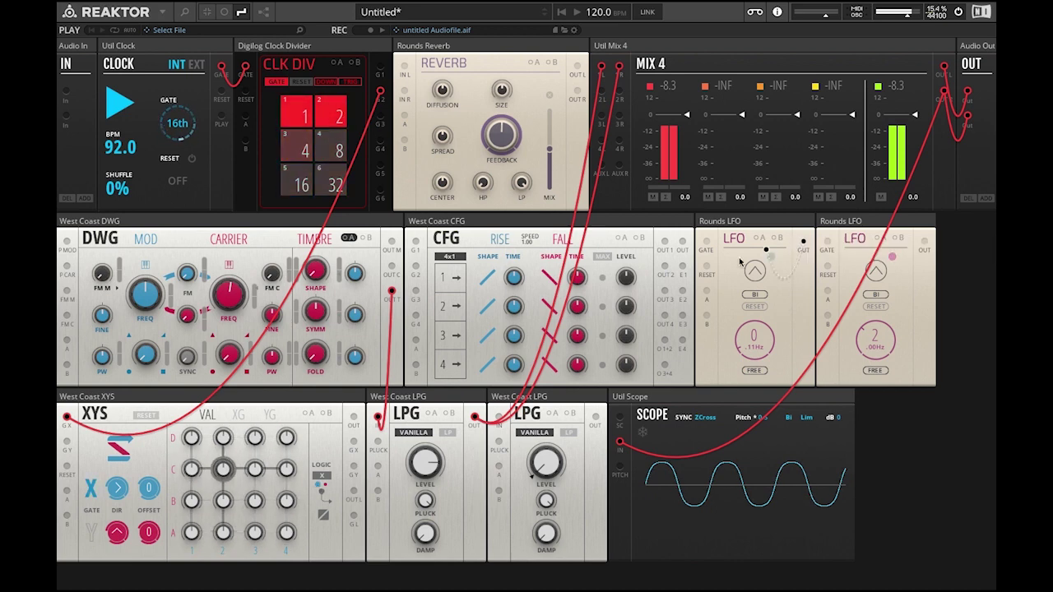
# Step: Cable the first LFO OUT to DWG input A, enable Mod A, and raise the SHAPE modulation depth
pyautogui.moveTo(740, 262); pyautogui.dragTo(66, 342)
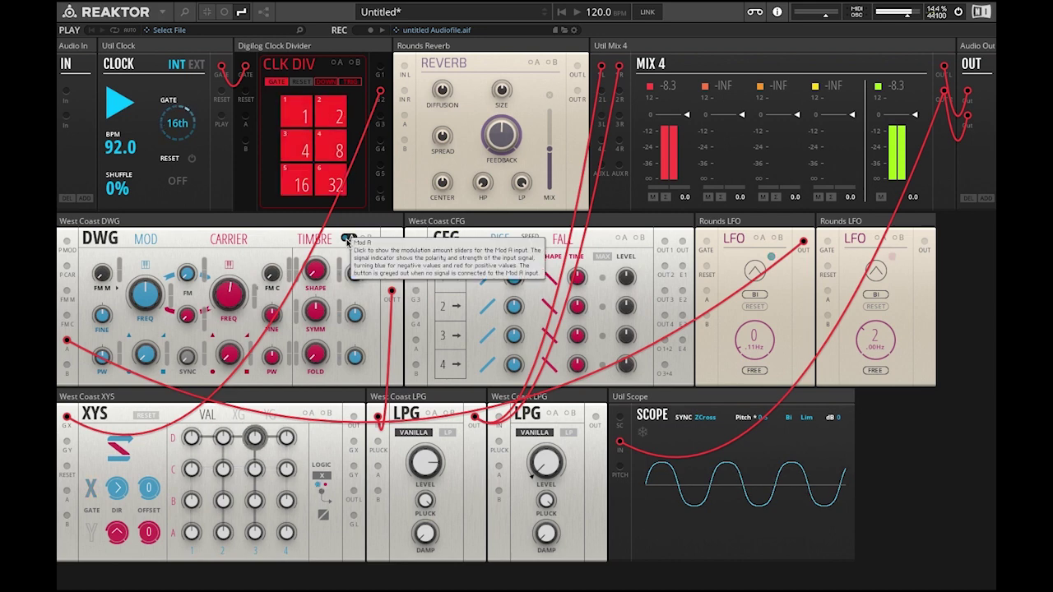
pyautogui.click(350, 239)
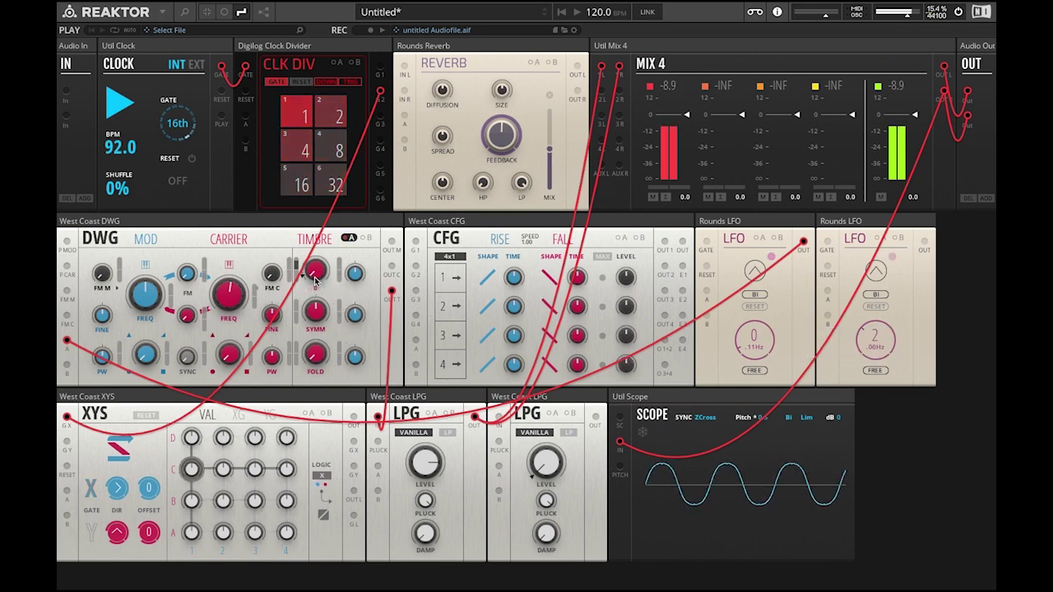
pyautogui.moveTo(313, 274); pyautogui.dragTo(310, 248)
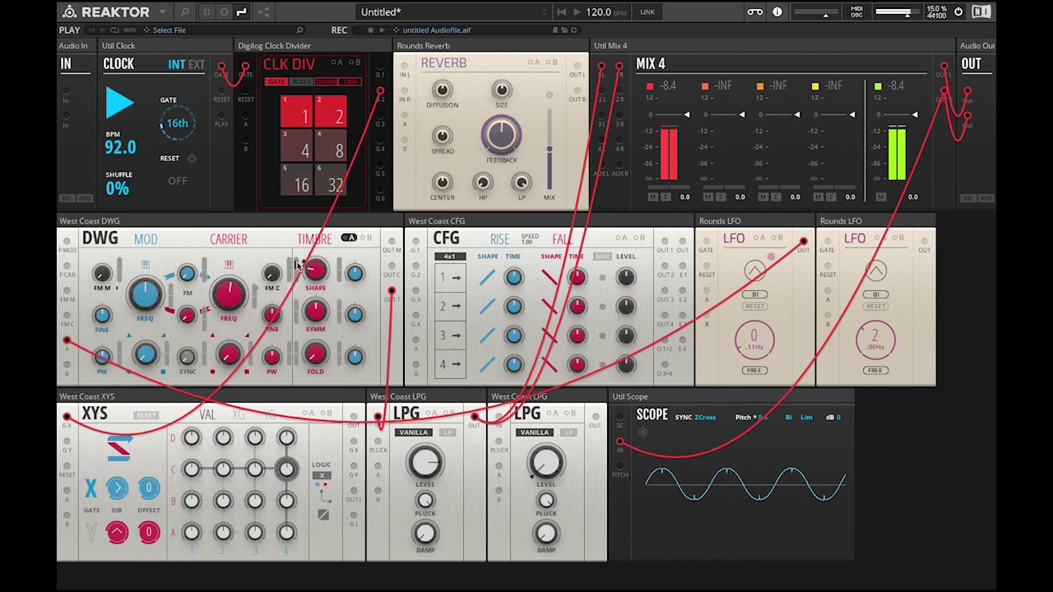
pyautogui.moveTo(301, 264); pyautogui.dragTo(296, 240)
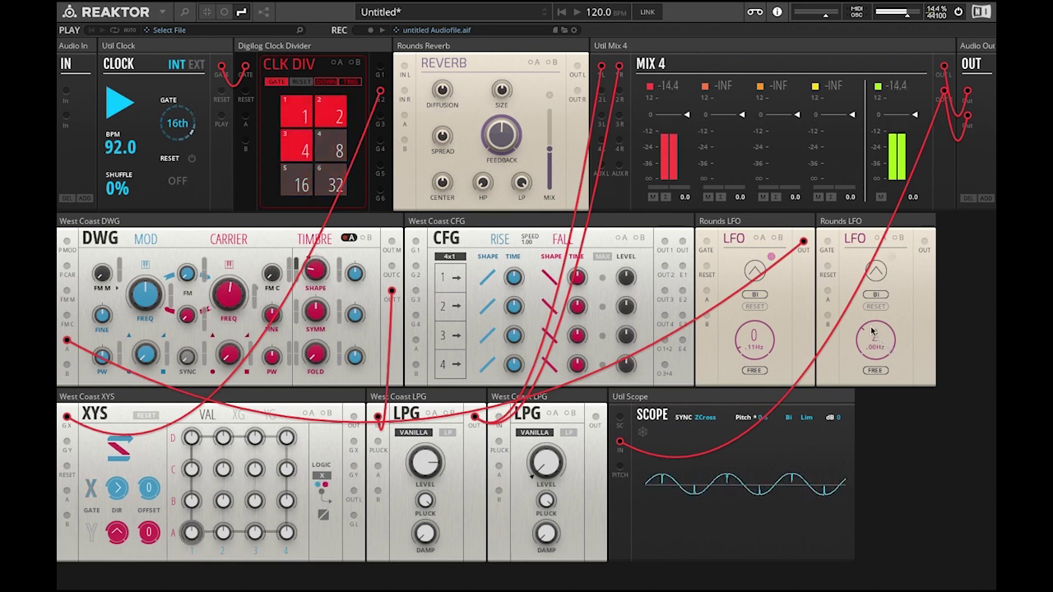
# Step: Slow the second Rounds LFO to about 0.24 Hz and cable its OUT to DWG input B
pyautogui.moveTo(866, 334); pyautogui.dragTo(865, 336)
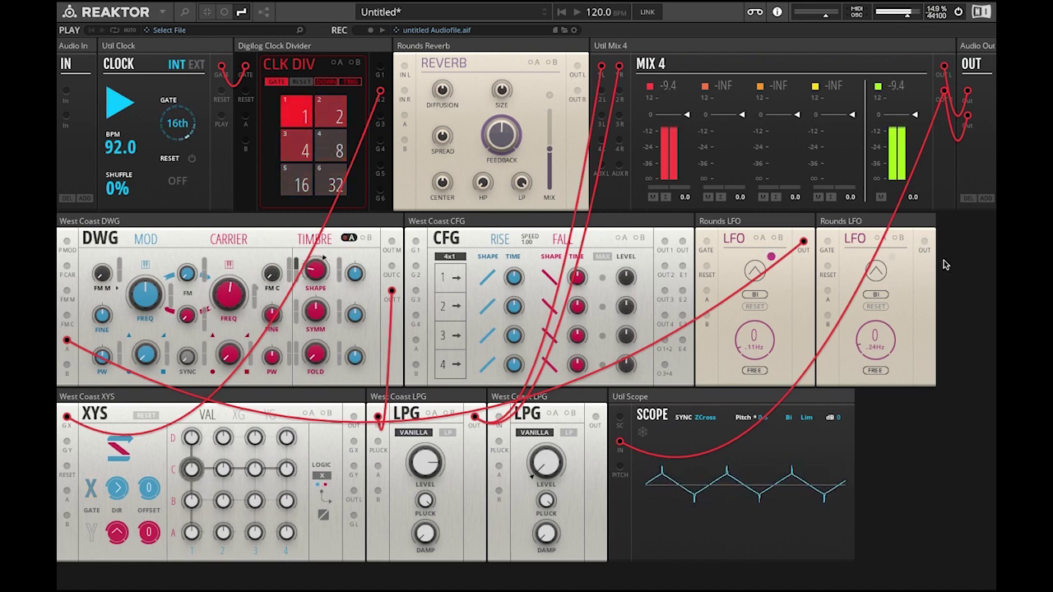
pyautogui.moveTo(925, 244); pyautogui.dragTo(66, 367)
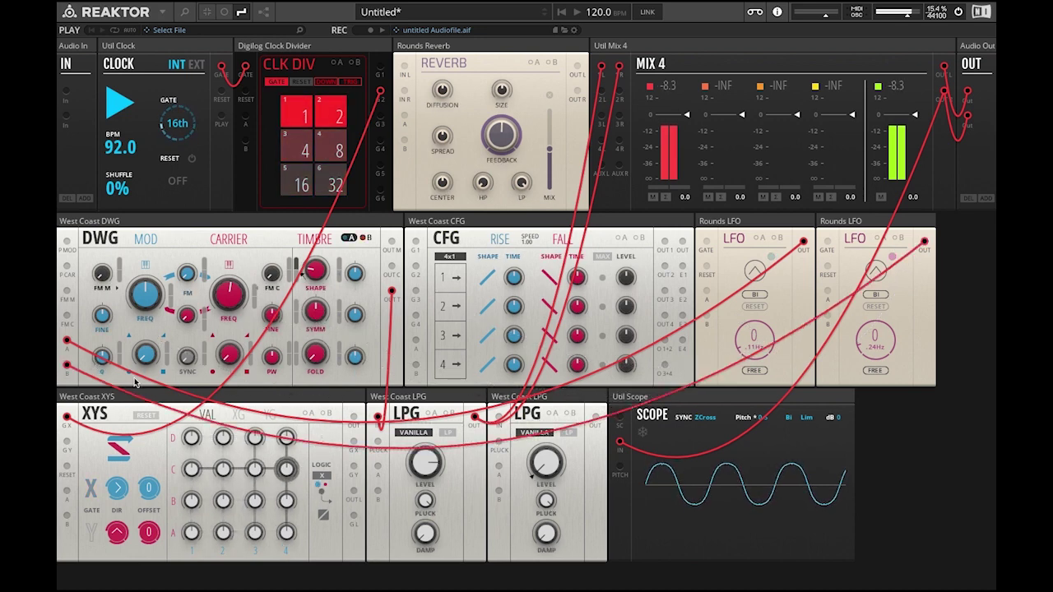
# Step: Switch the DWG to bus B amounts, raise the SYMM knob and lower the FOLD knob
pyautogui.click(367, 238)
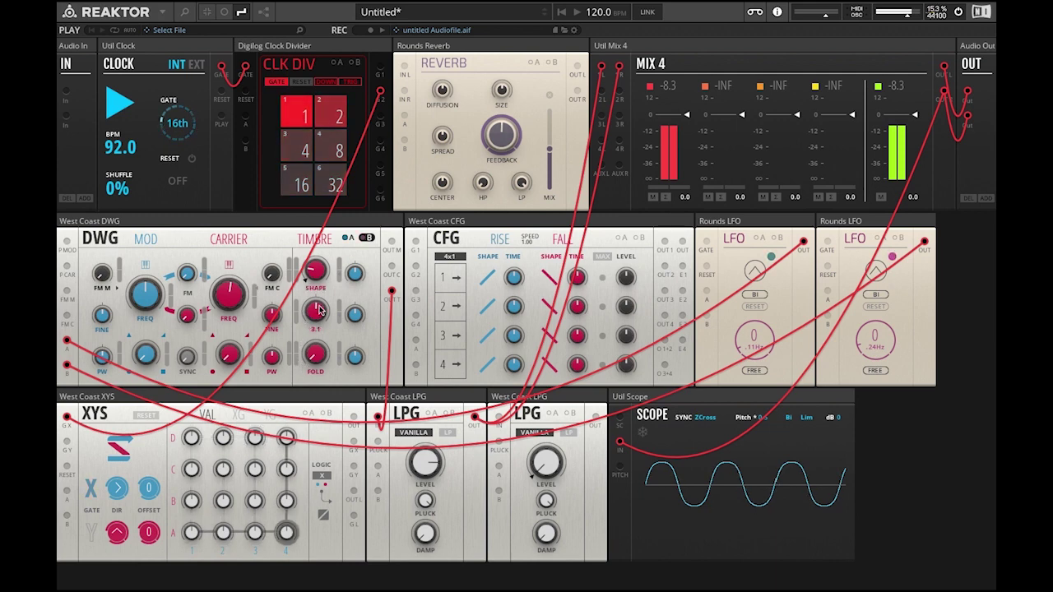
pyautogui.moveTo(315, 313); pyautogui.dragTo(324, 290)
pyautogui.moveTo(311, 337); pyautogui.dragTo(309, 370)
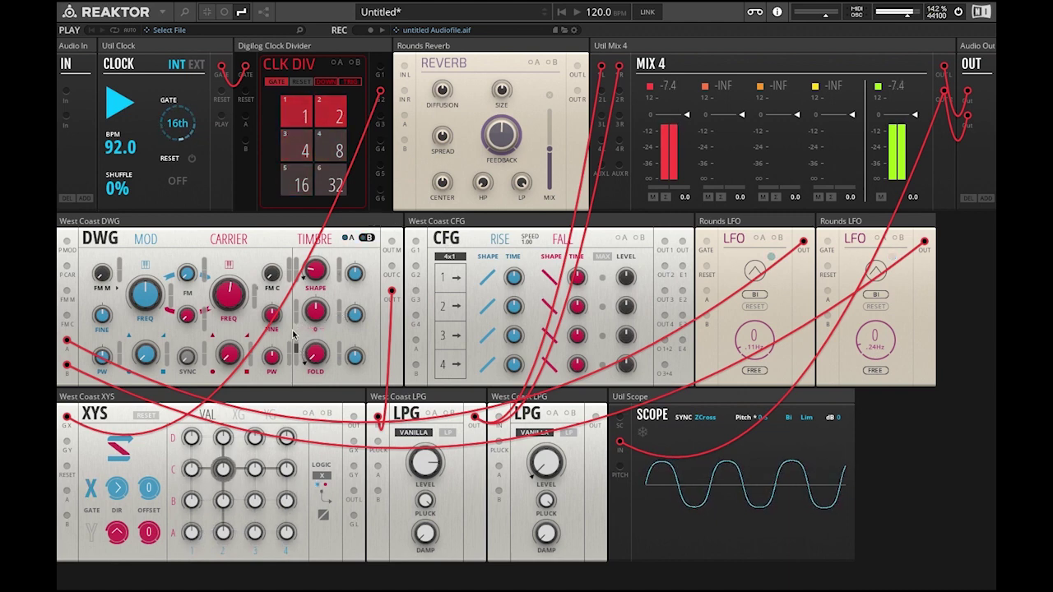
# Step: Set the Mod B depth on the DWG SYMM knob by lowering its amount slider
pyautogui.moveTo(301, 319)
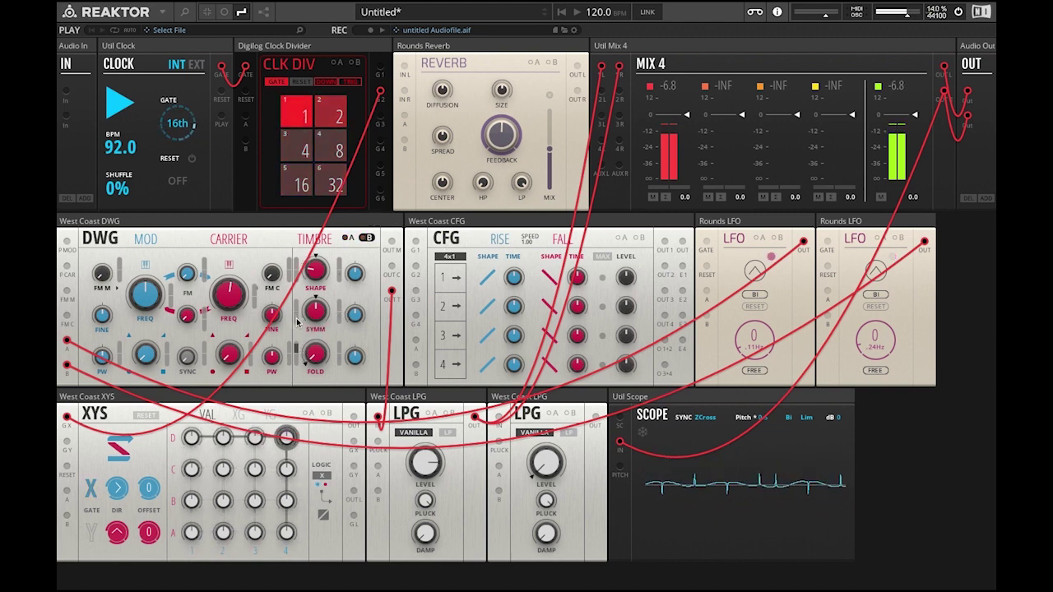
pyautogui.moveTo(298, 315); pyautogui.dragTo(300, 335)
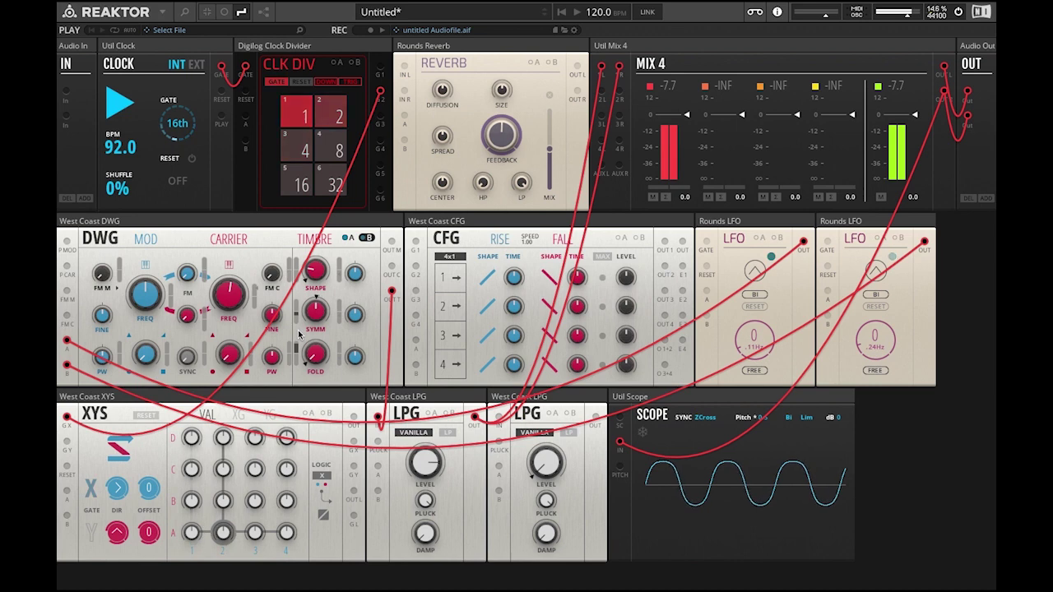